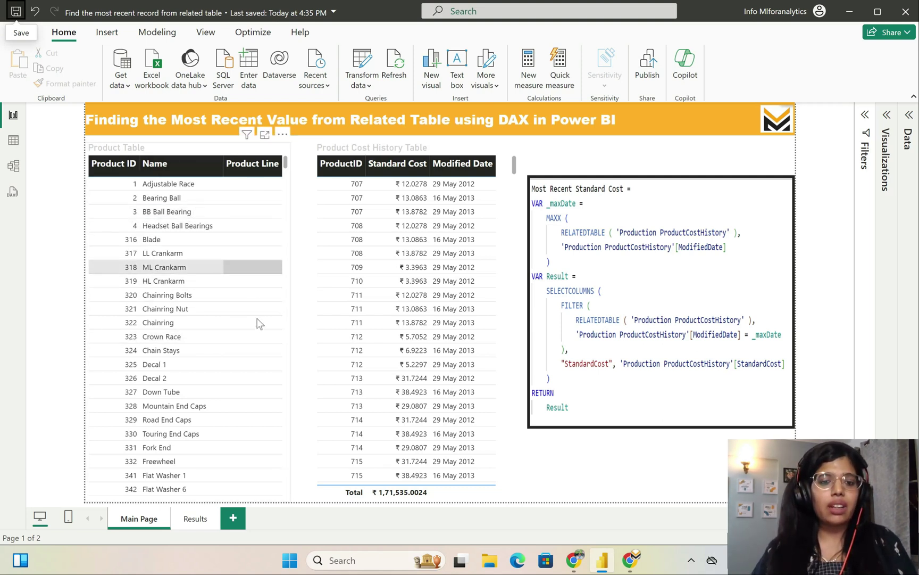
Look through the Product Table sorted by Product Line in descending order, and sort it by Product ID in ascending order
scroll(257, 314, down, 5)
scroll(257, 319, down, 5)
scroll(257, 318, up, 10)
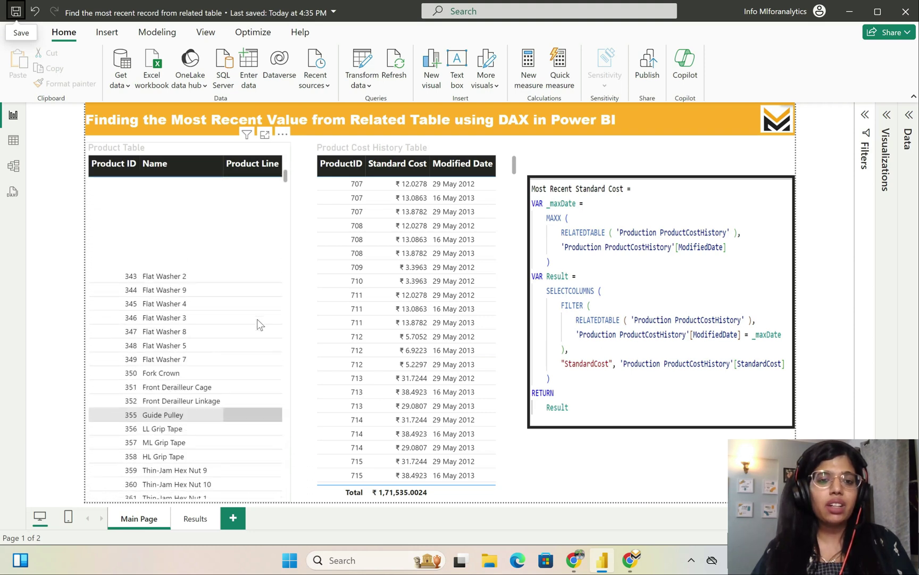
click(252, 171)
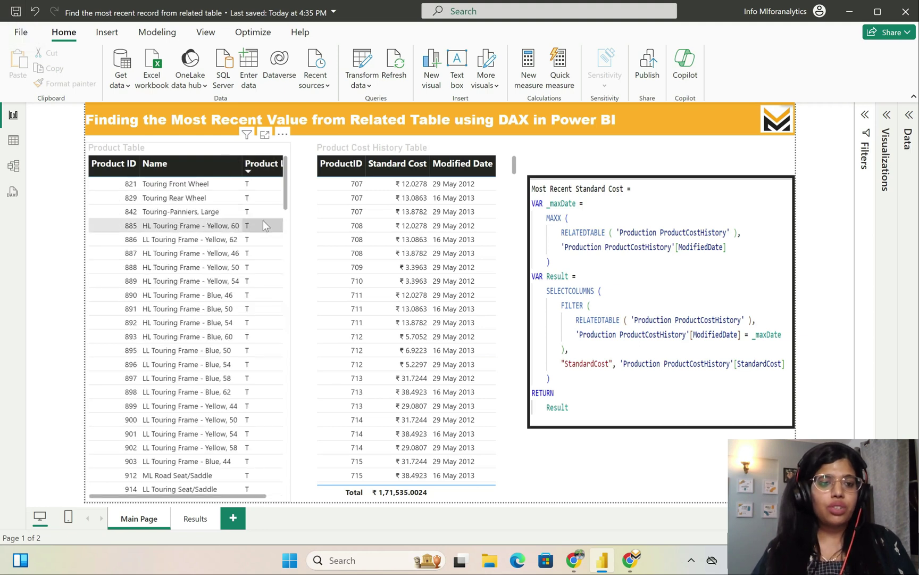
scroll(247, 259, down, 7)
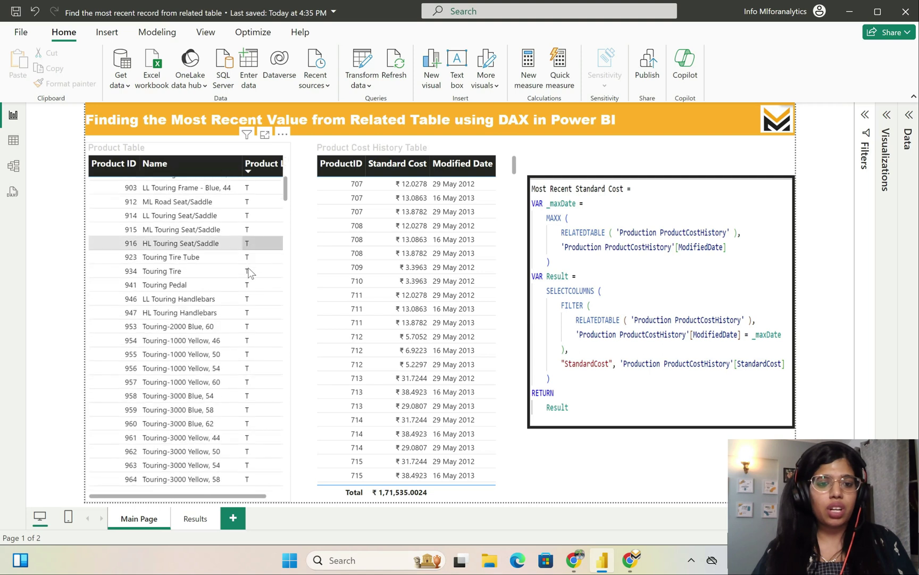
scroll(250, 273, down, 2)
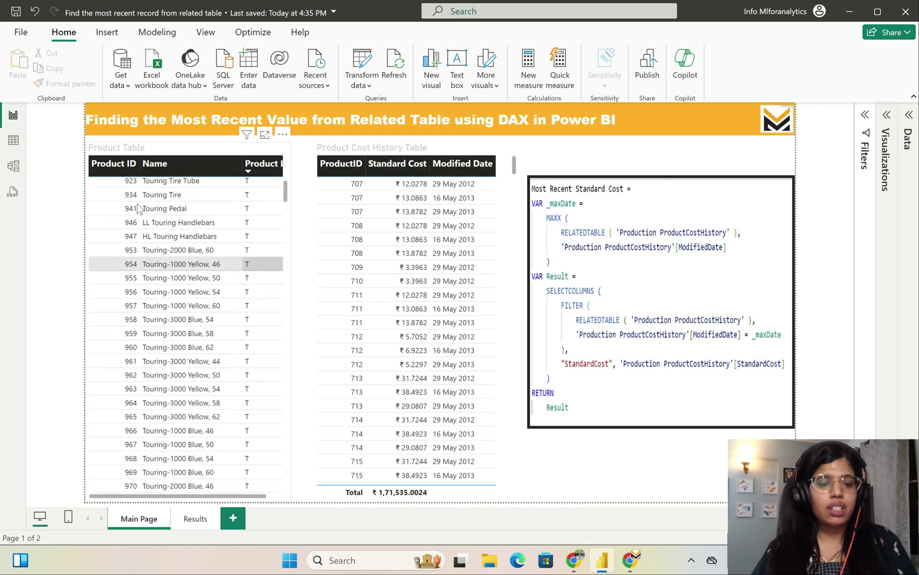
click(112, 165)
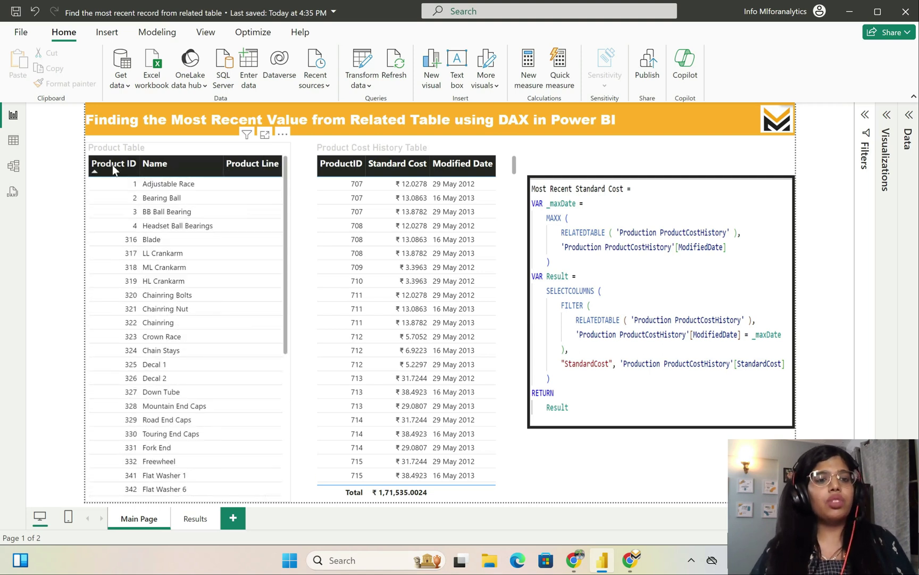
Examine the relationship between the Production Product and ProductCostHistory tables in the model, and return to the report
click(400, 149)
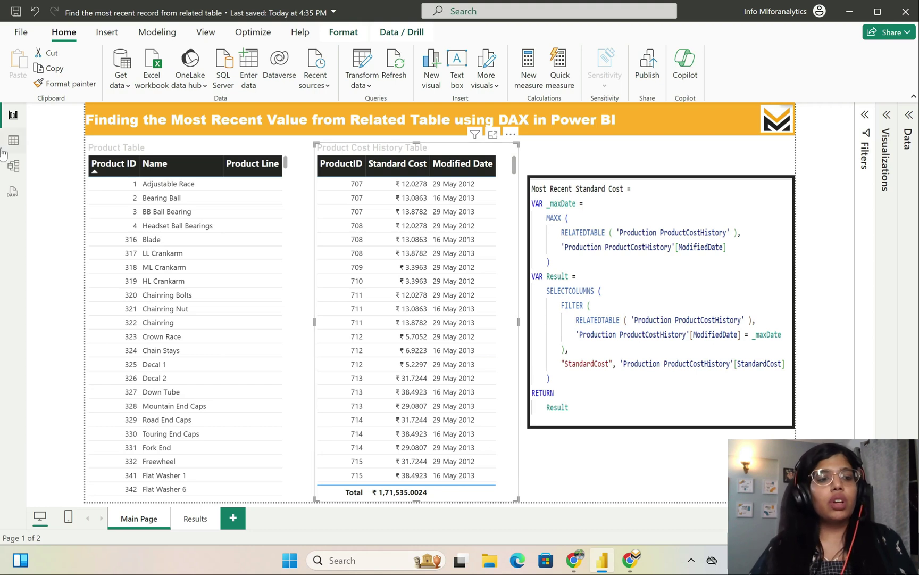
click(13, 166)
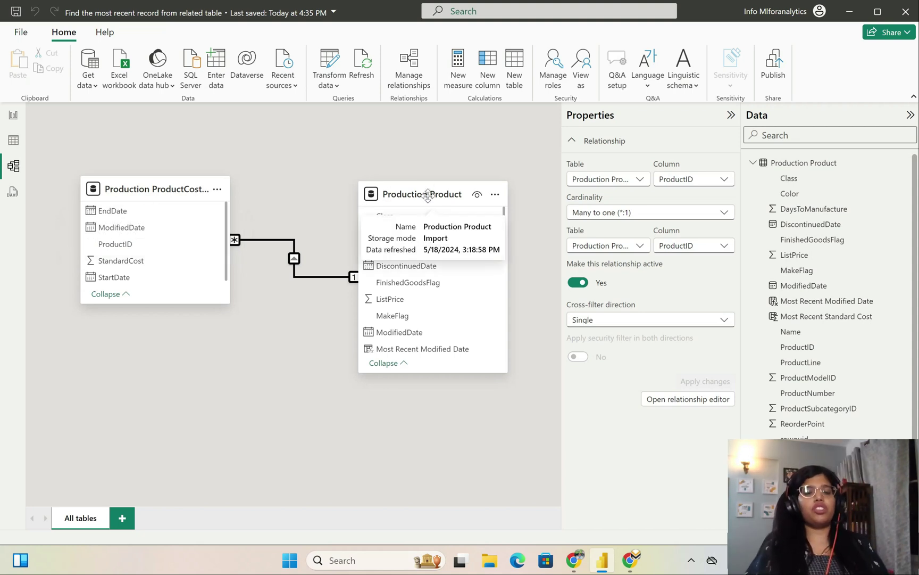
click(13, 139)
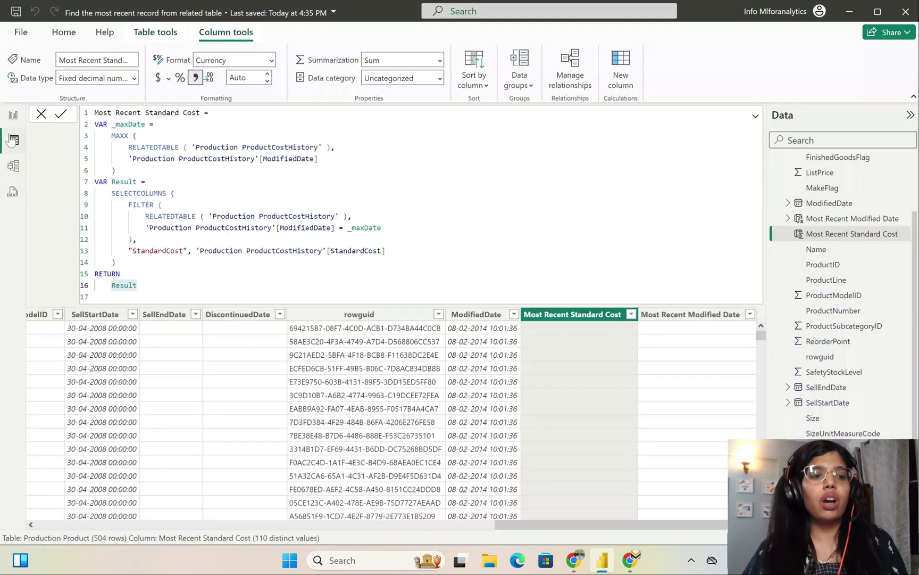
click(13, 115)
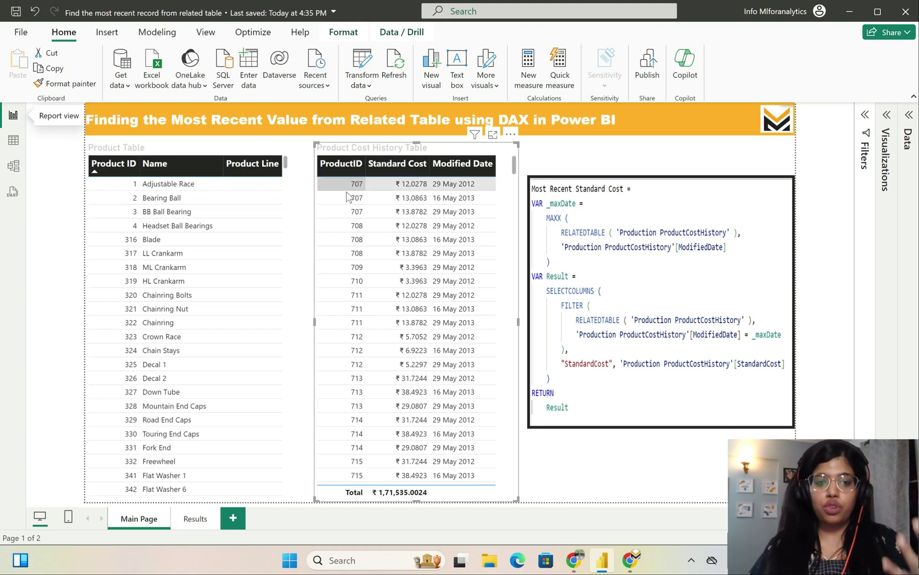
Open the Production Product data and examine the _maxDate variable and its MAXX function in the Most Recent Standard Cost formula
click(13, 140)
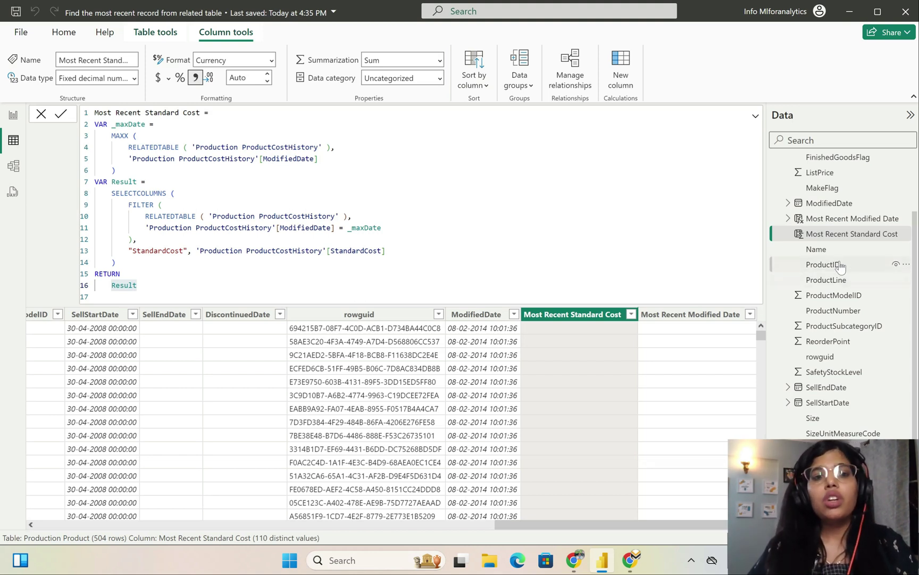
scroll(824, 257, up, 2)
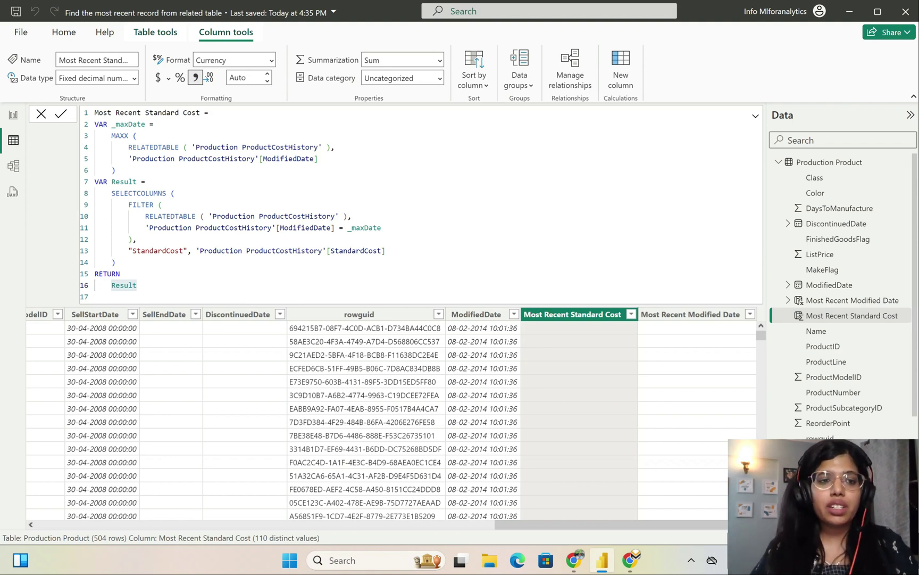
double_click(127, 124)
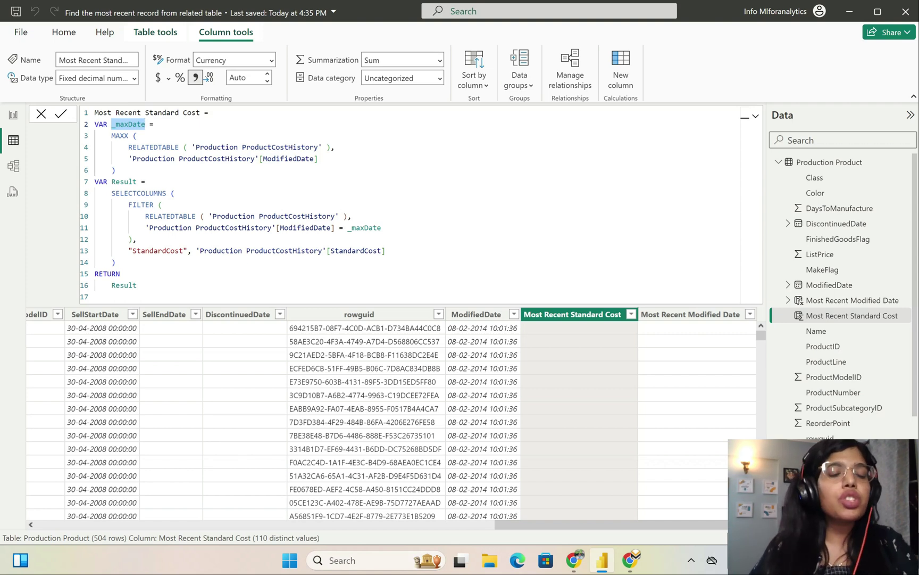
click(128, 136)
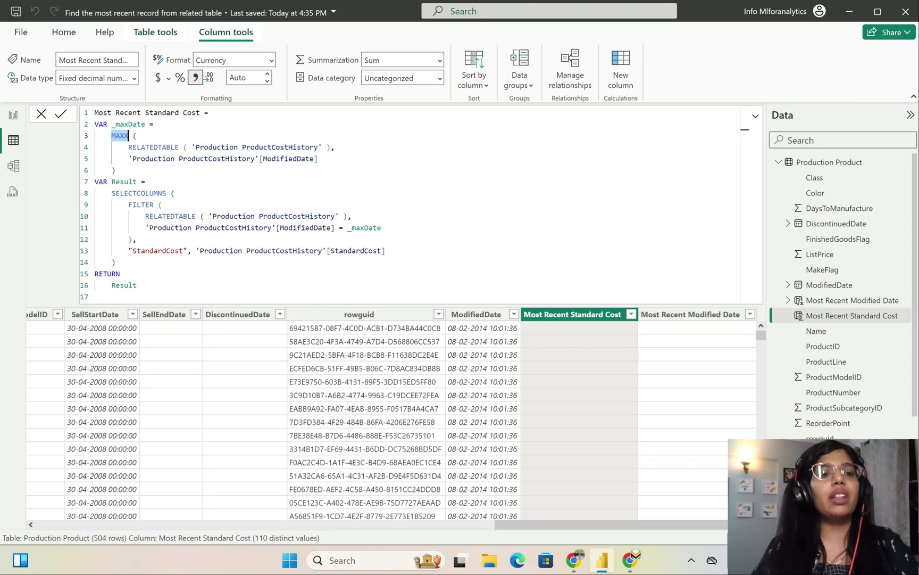
Examine the Result variable of the formula: SELECTCOLUMNS, the filter on _maxDate, and the StandardCost column with its alias
double_click(124, 181)
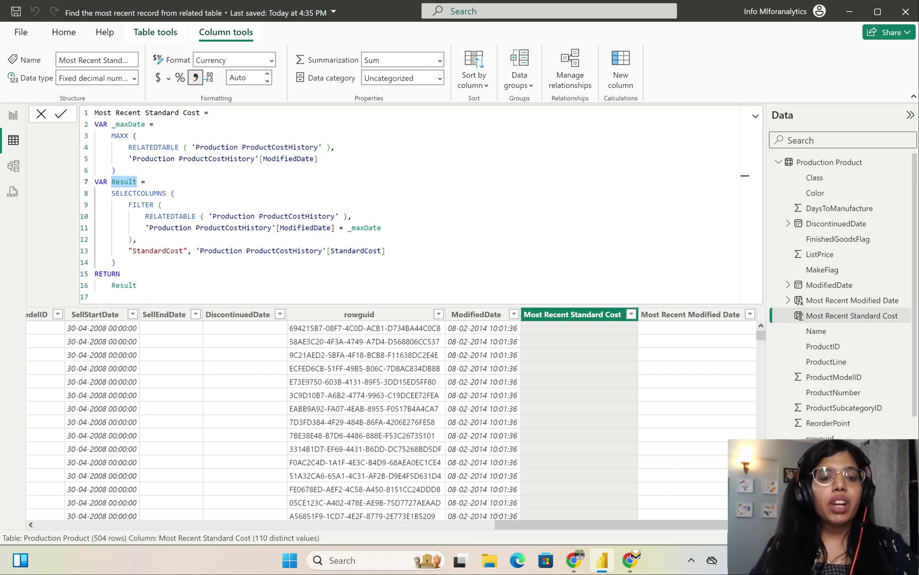
click(301, 216)
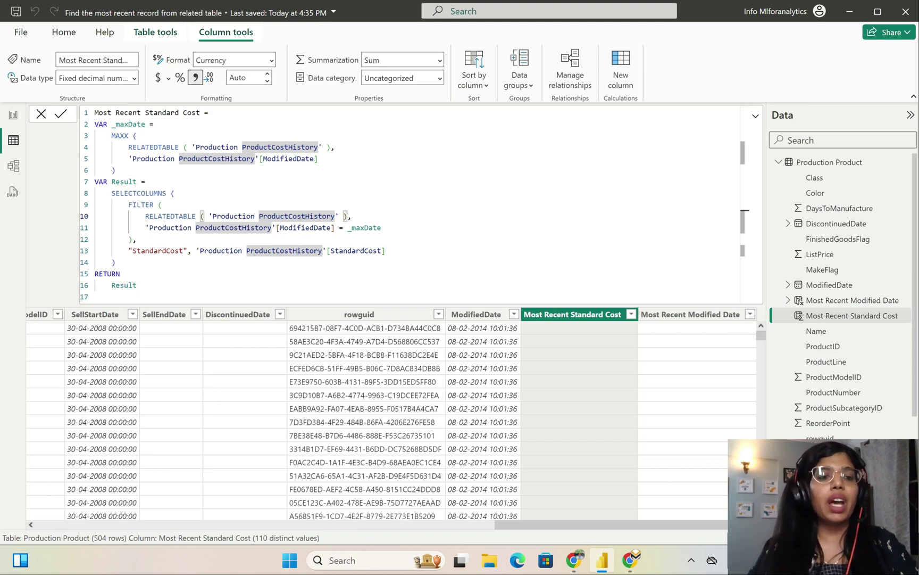
double_click(138, 193)
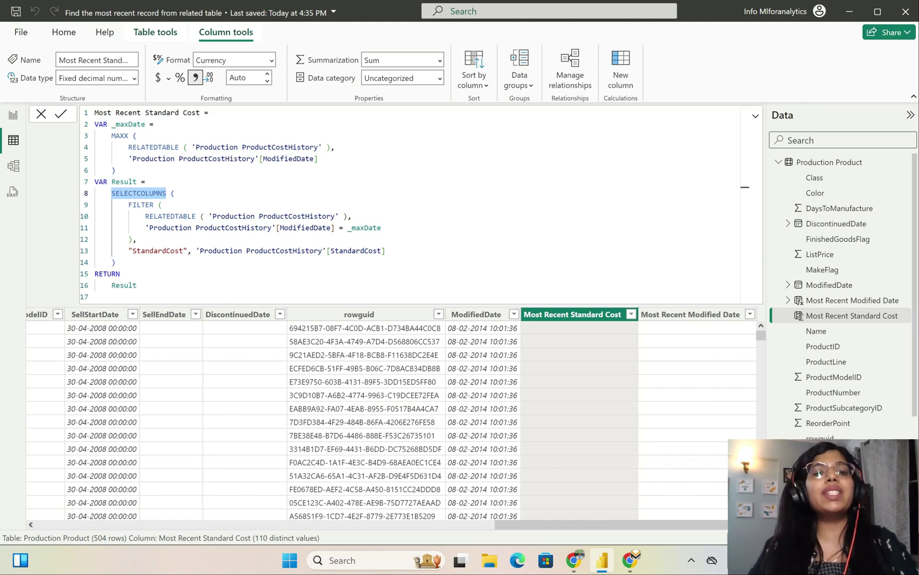
click(361, 251)
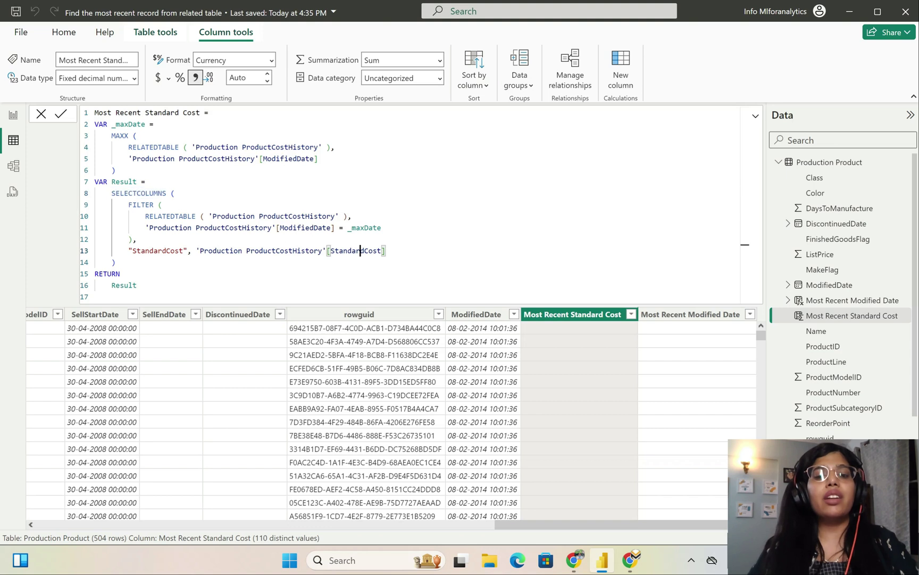
double_click(360, 251)
double_click(364, 228)
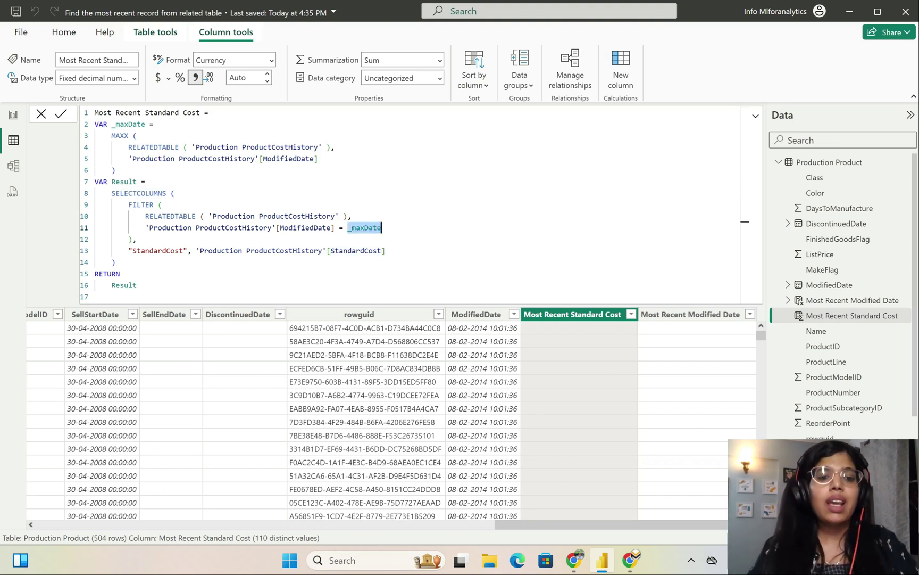
double_click(158, 250)
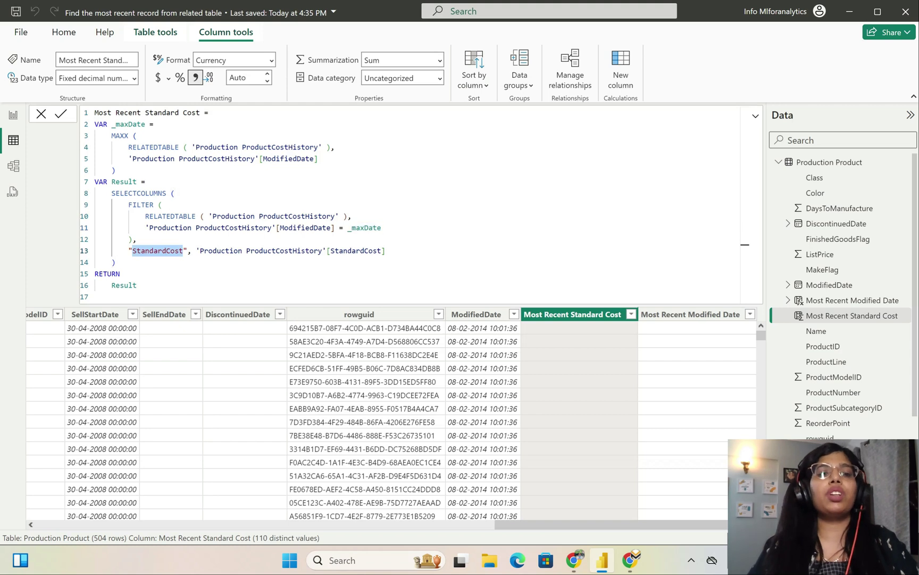
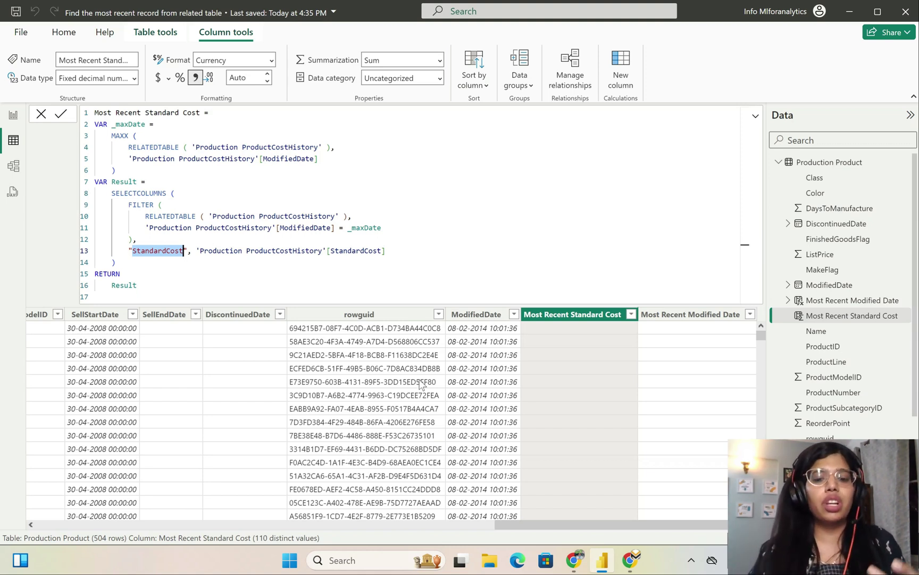
Select the entire Most Recent Standard Cost formula, view the DAX Formatter website in Chrome, and return to Power BI
click(636, 560)
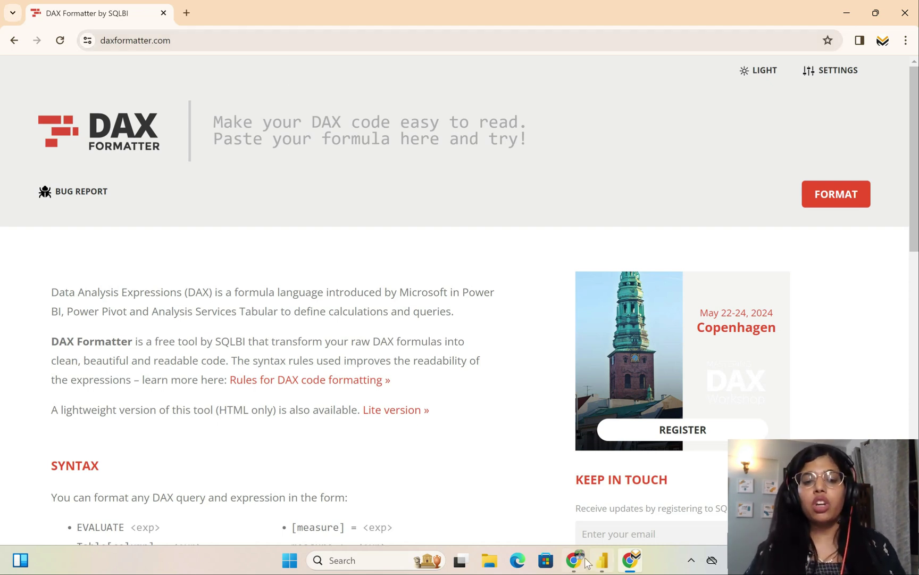
click(601, 560)
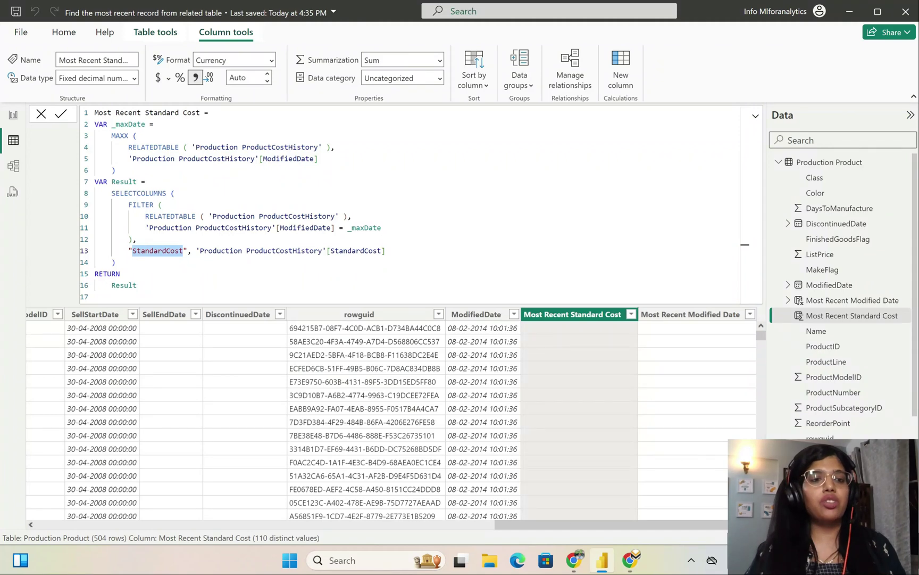
click(186, 146)
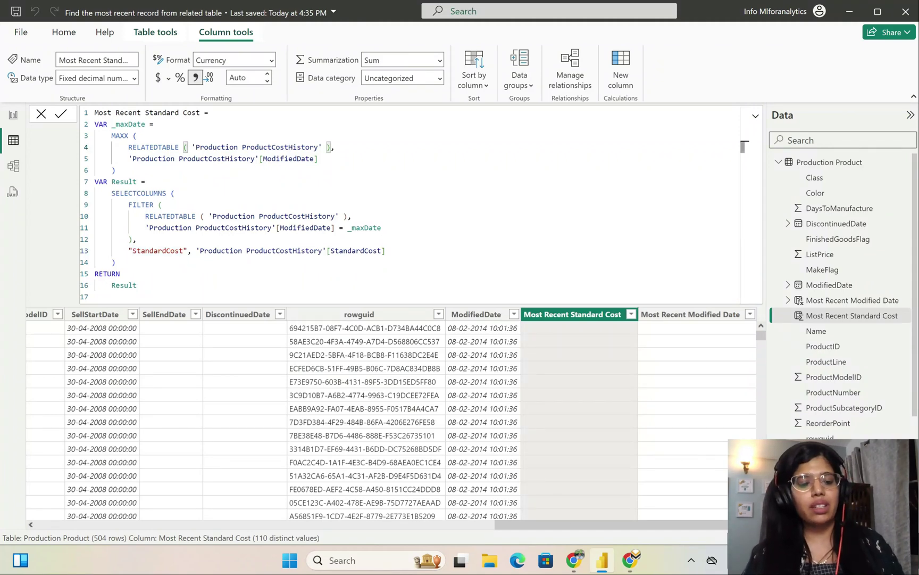
key(ctrl+a)
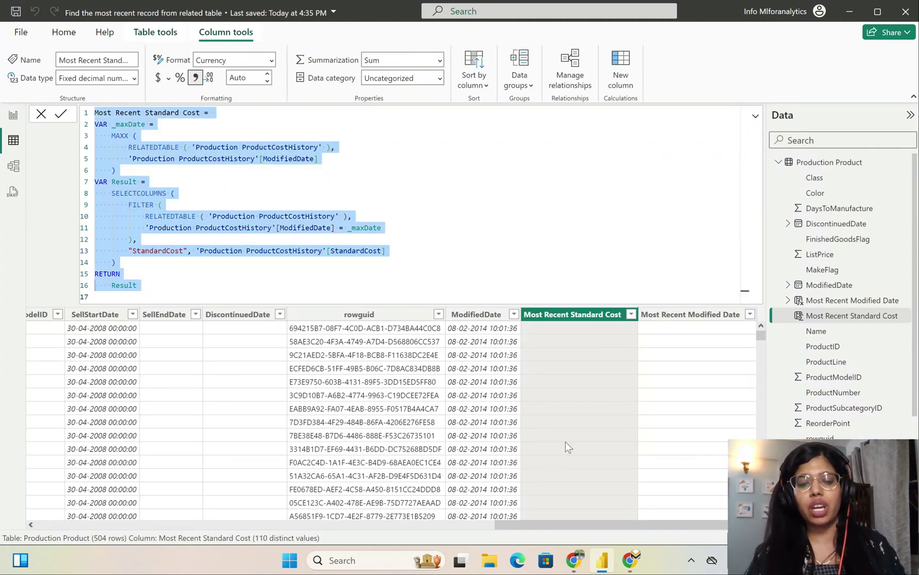
click(629, 560)
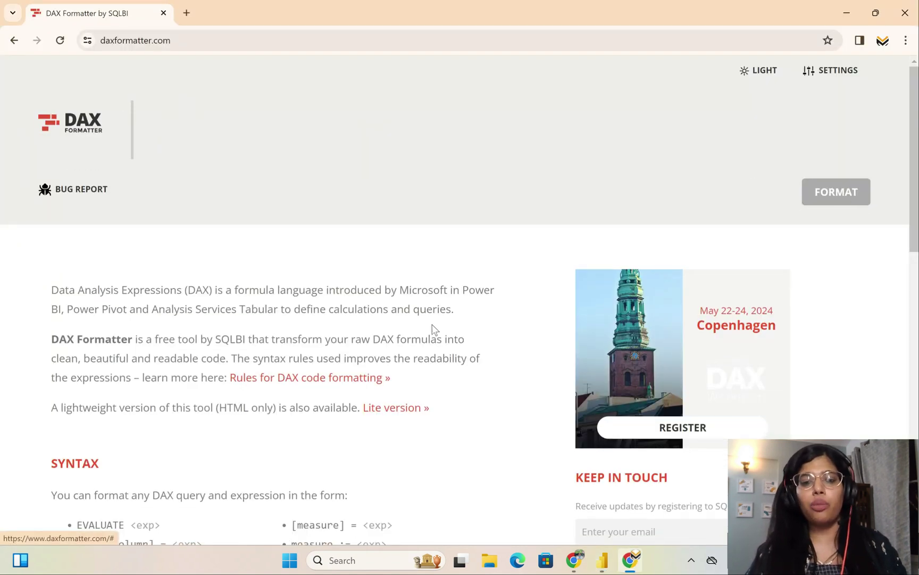
mouse_move(630, 559)
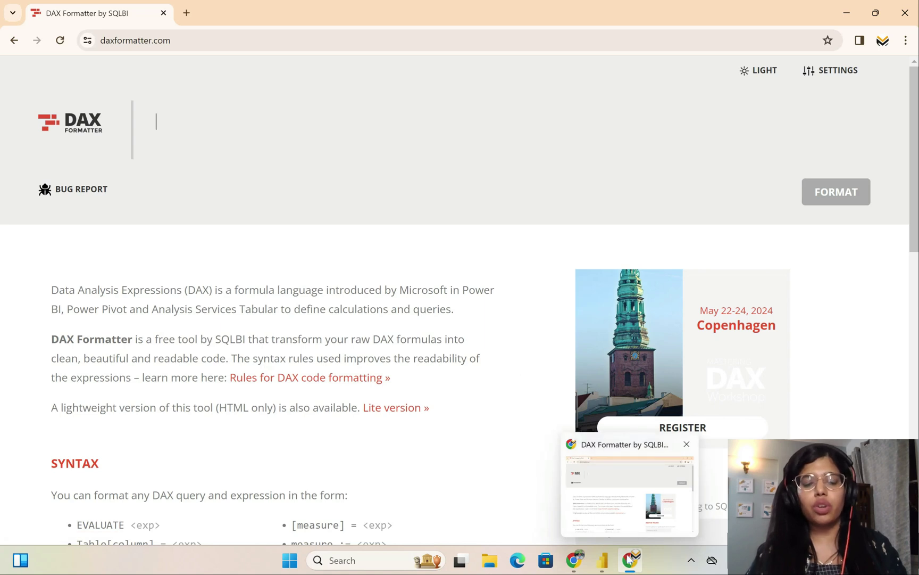
click(629, 558)
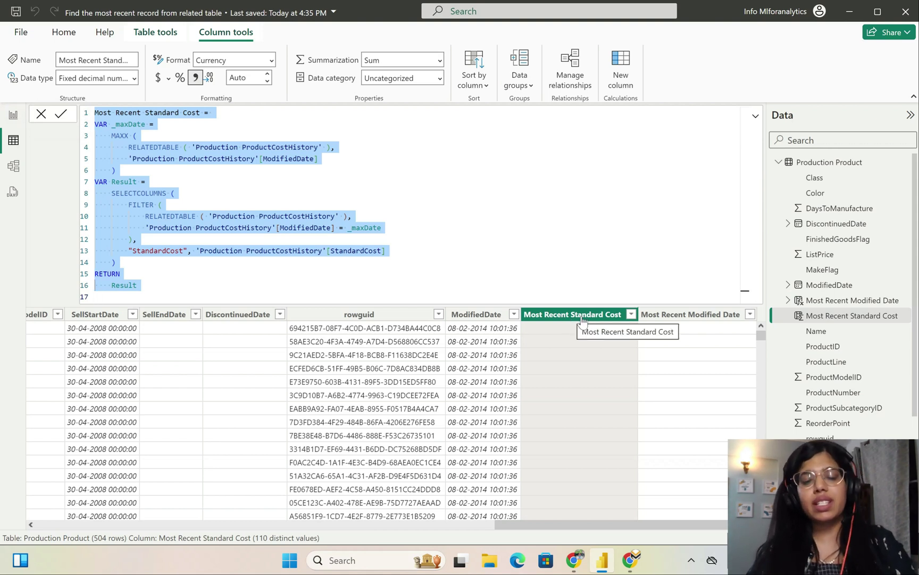
Change the "StandardCost" alias in the Most Recent Modified Date column formula to "ModifiedDate", apply the formula, and return to the report
click(696, 315)
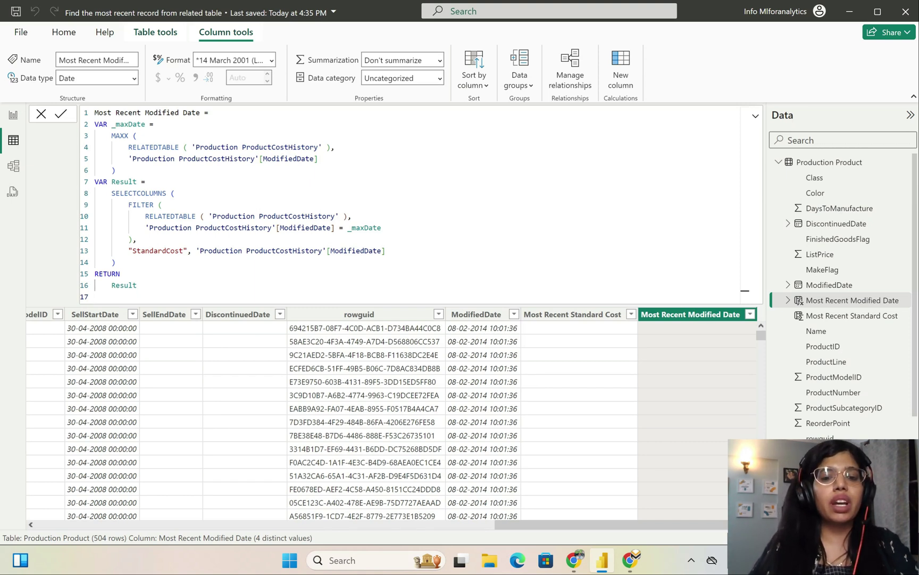
double_click(356, 250)
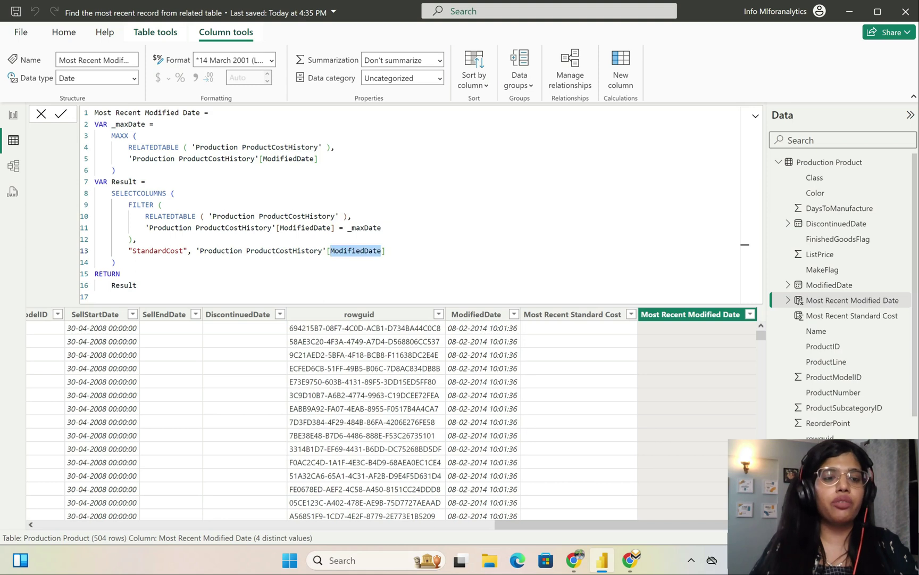
click(179, 251)
double_click(178, 250)
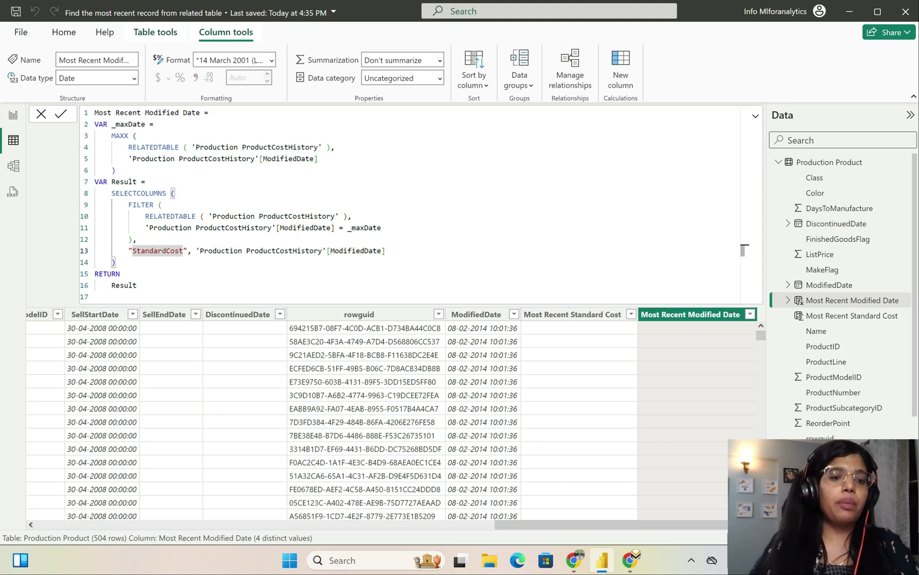
text(Modified)
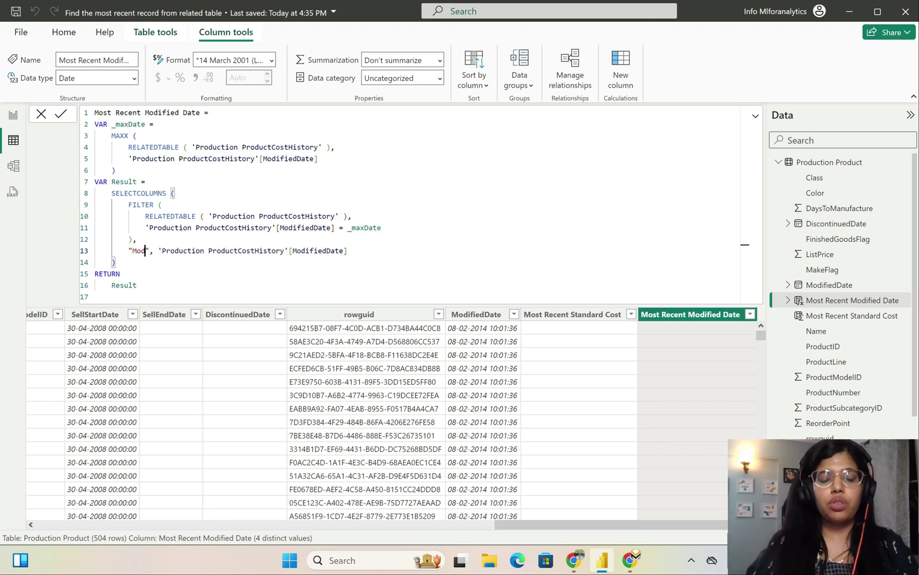
text(Date)
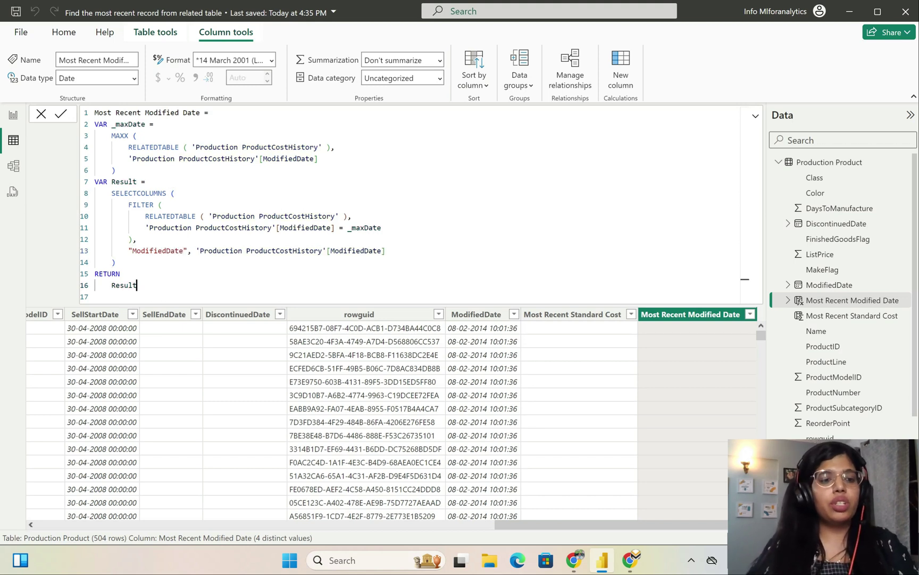
click(136, 286)
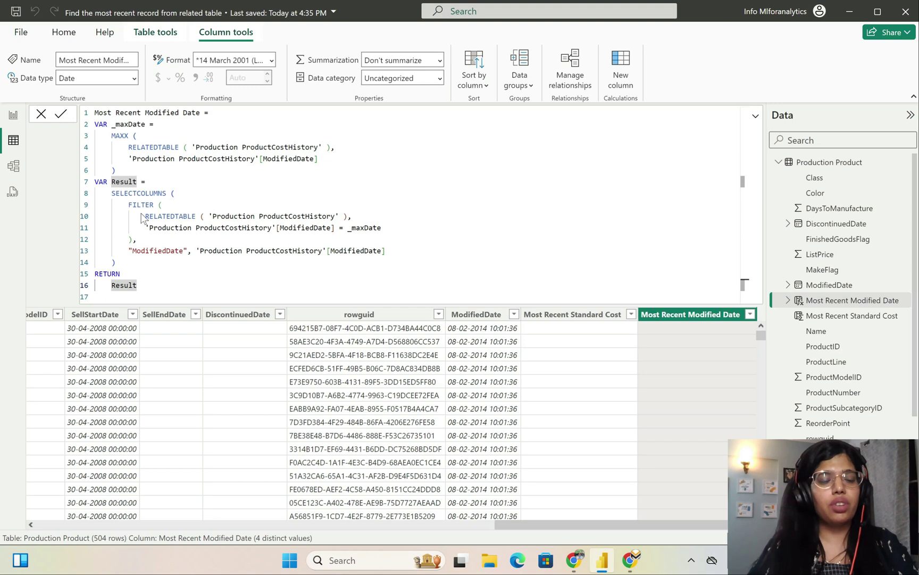
key(Return)
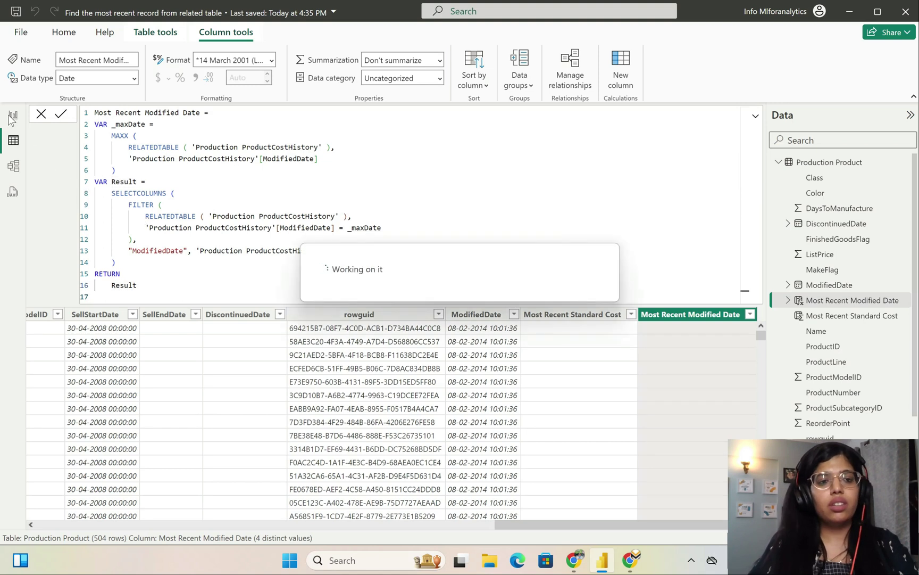
click(13, 116)
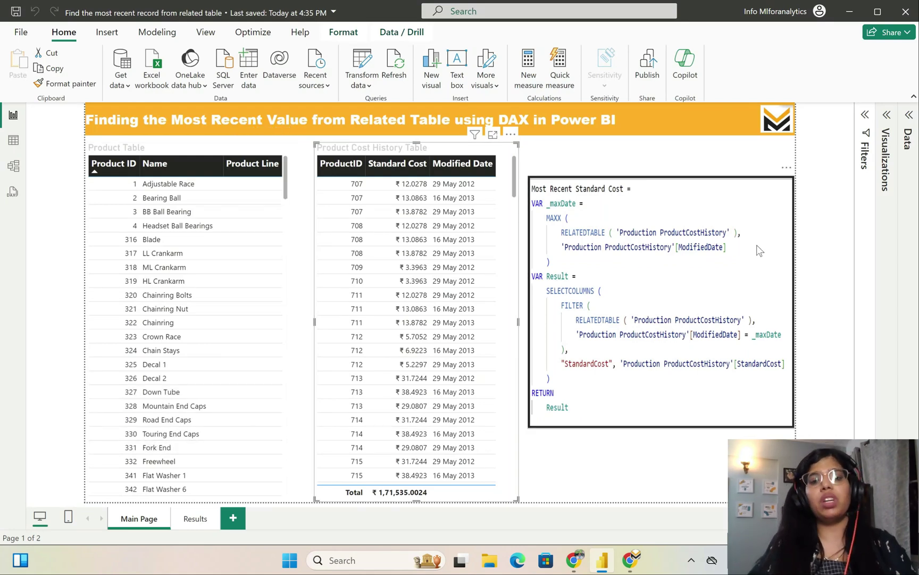
Open the Results page and compare the Product Table's most recent standard cost and modified date with the Product Cost History Table
click(195, 519)
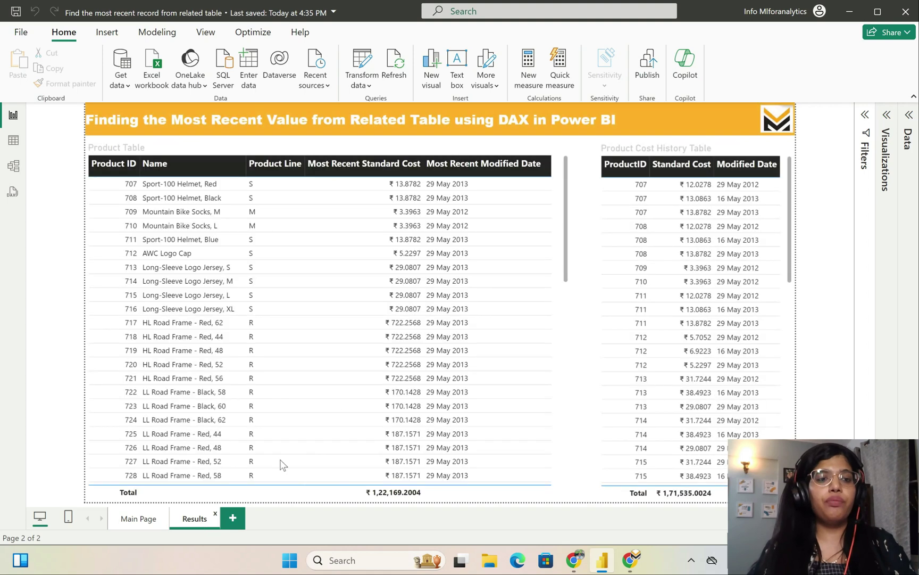
click(403, 150)
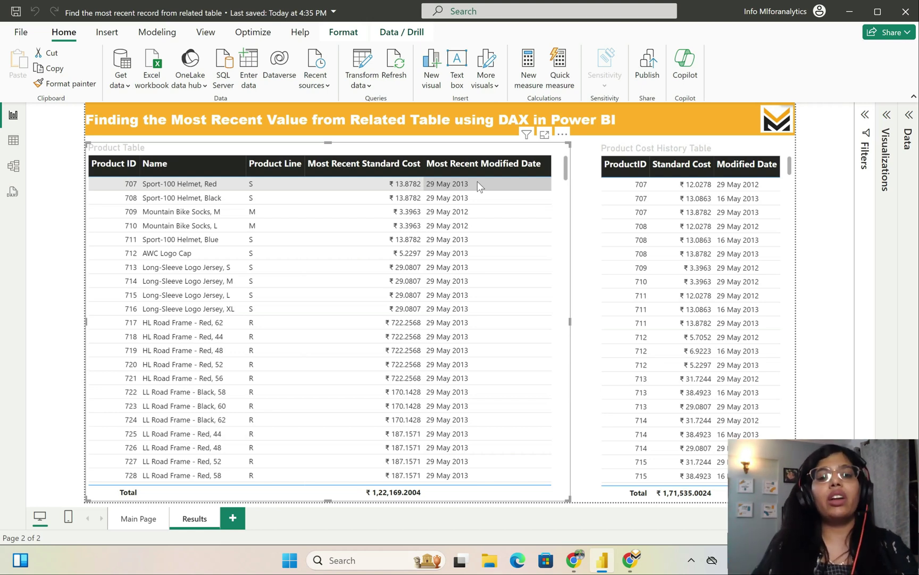
click(654, 152)
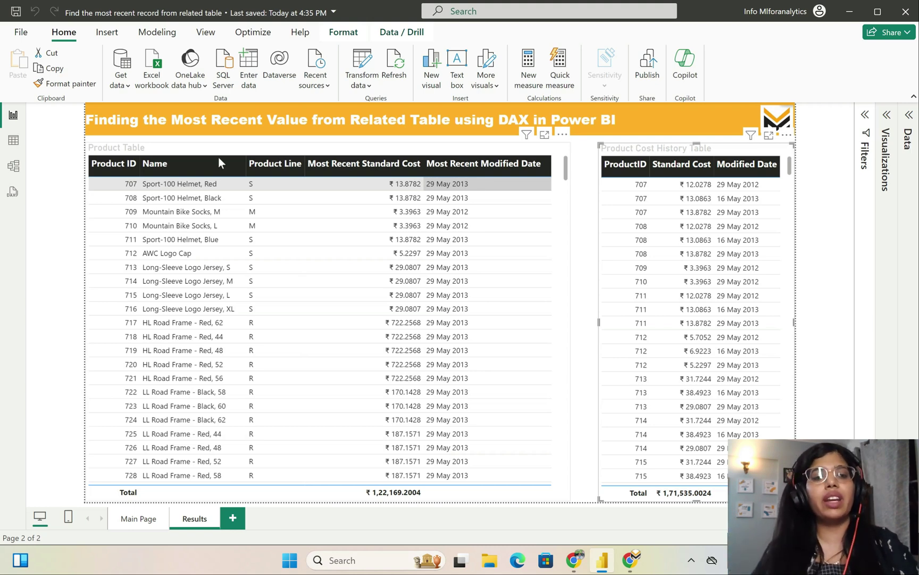
Try MINX in place of MAXX in the _maxDate variable of the Most Recent Standard Cost column formula
click(9, 142)
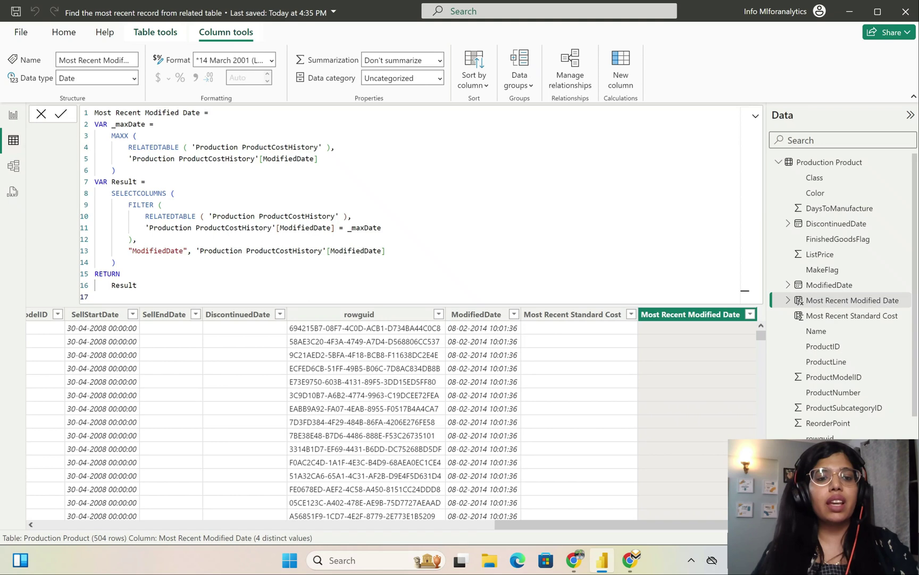
click(569, 315)
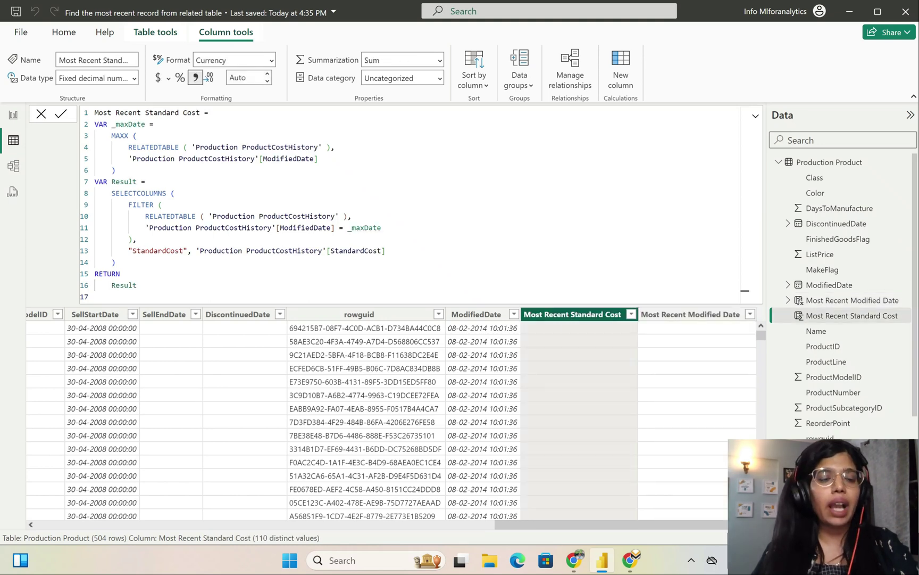
double_click(119, 135)
text(MIN)
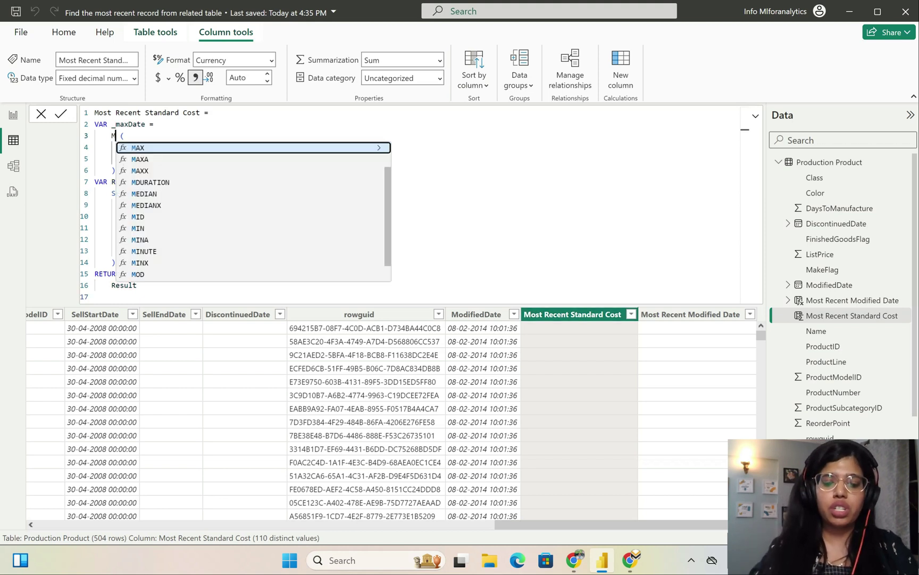
text(X)
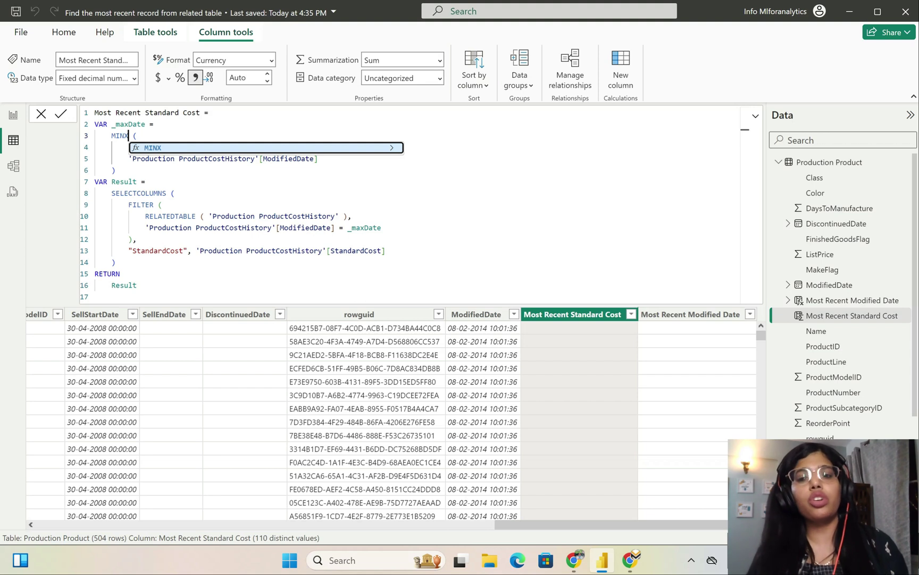
click(162, 204)
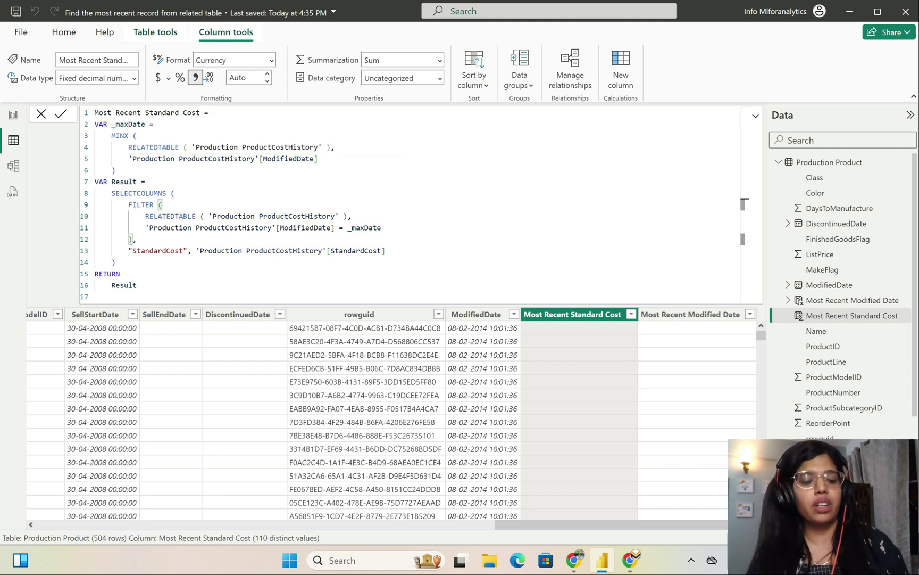
Undo the MINX replacement, apply the Most Recent Standard Cost formula, and return to the report
key(ctrl+z)
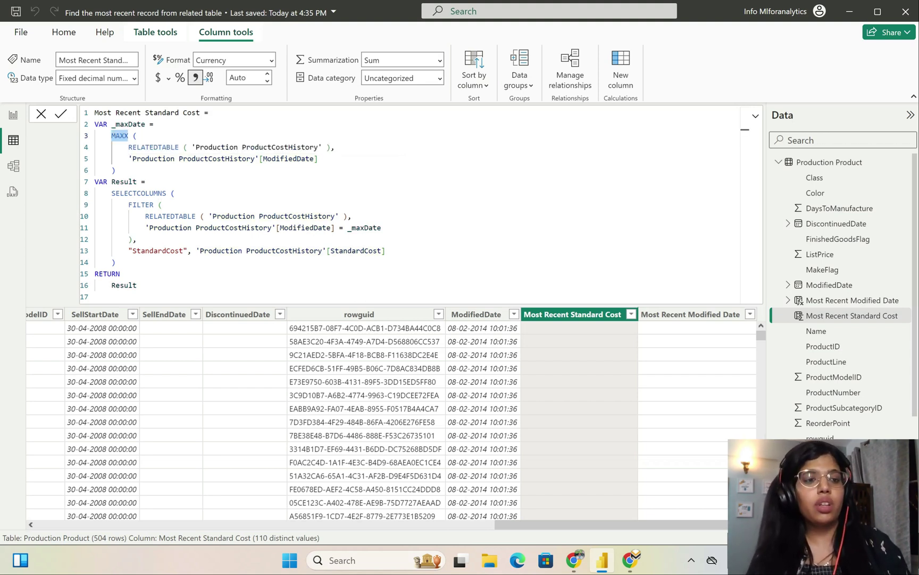
click(58, 115)
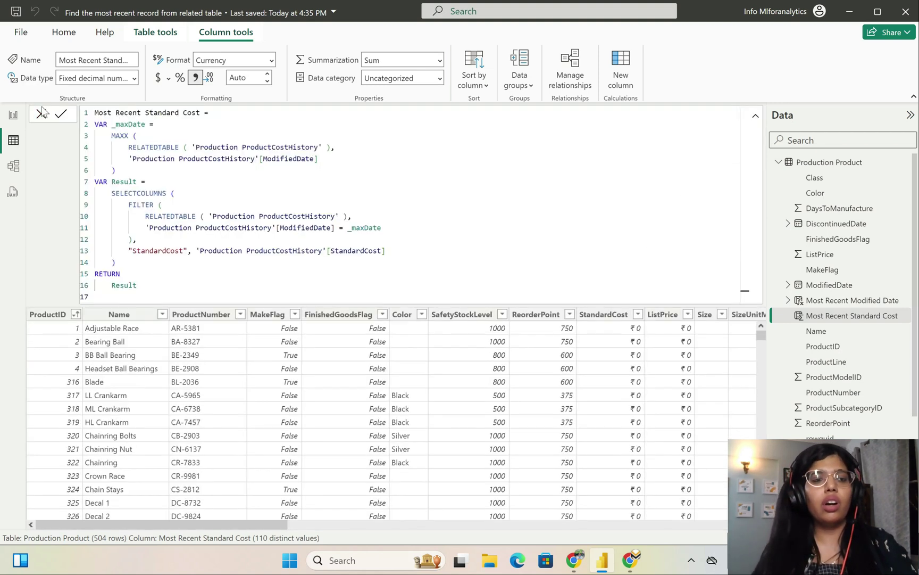
click(15, 114)
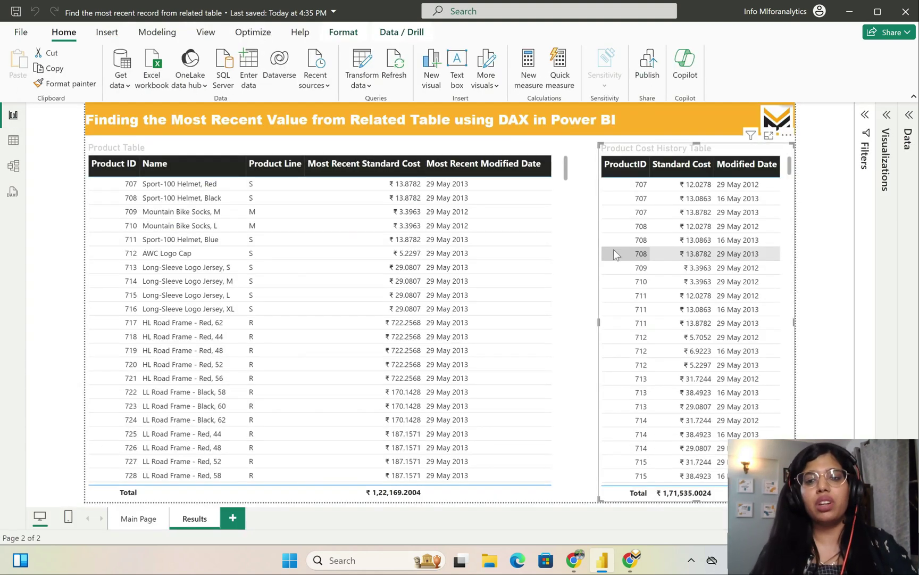